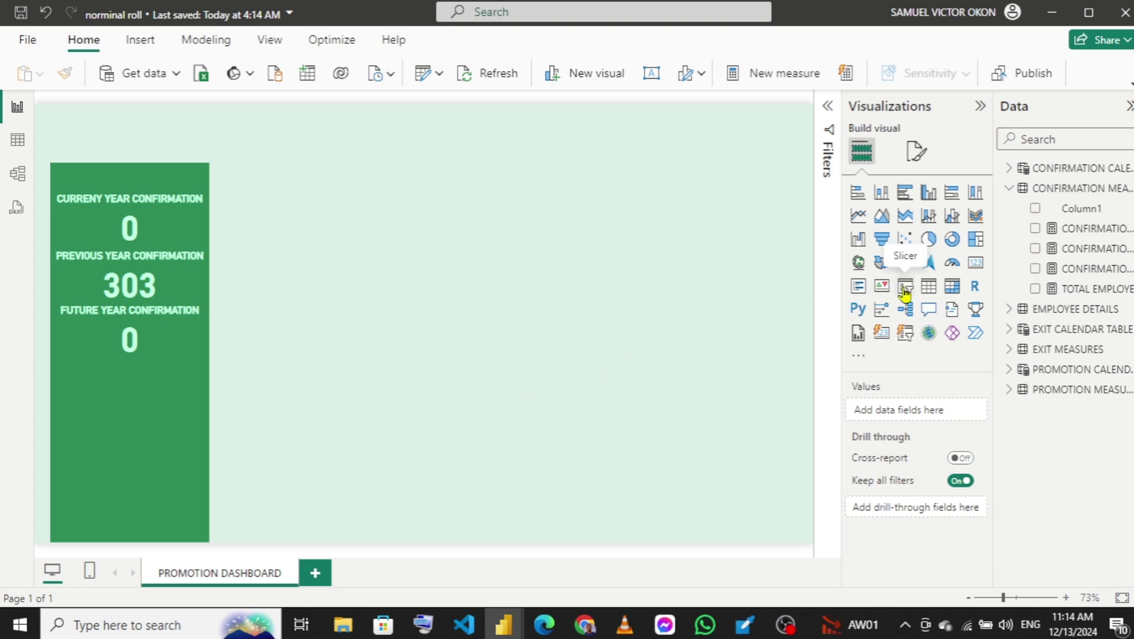
- Add a slicer near the bottom of the green panel and populate it with the CONFIRMATION YEAR field
{"action": "left_click", "coordinate": [904, 287]}
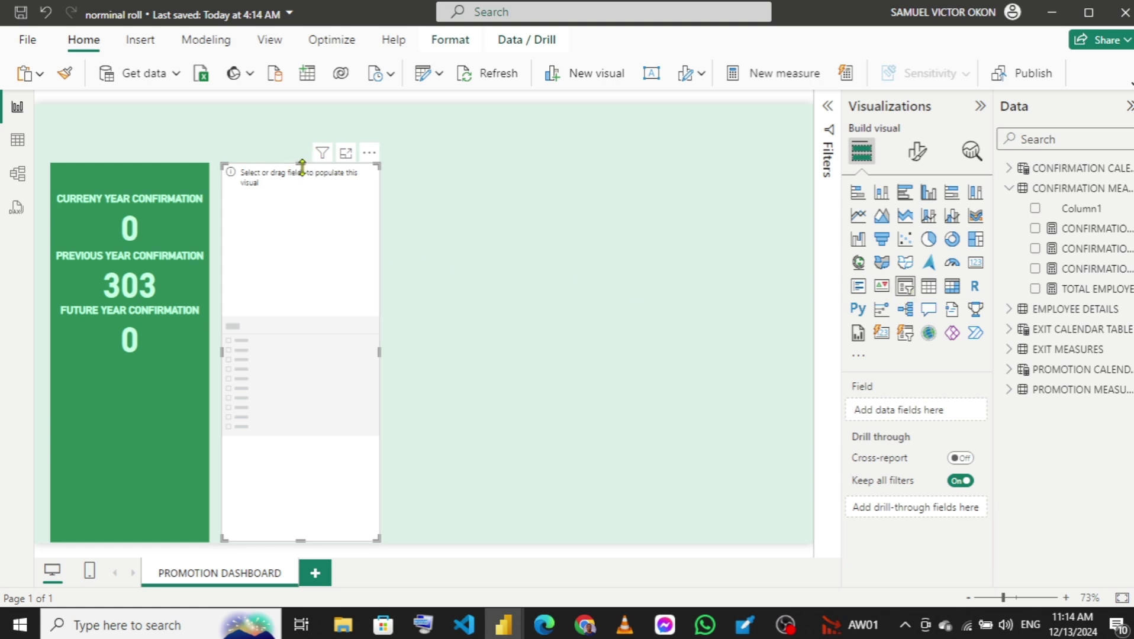
{"action": "left_click_drag", "start_coordinate": [302, 167], "coordinate": [139, 485]}
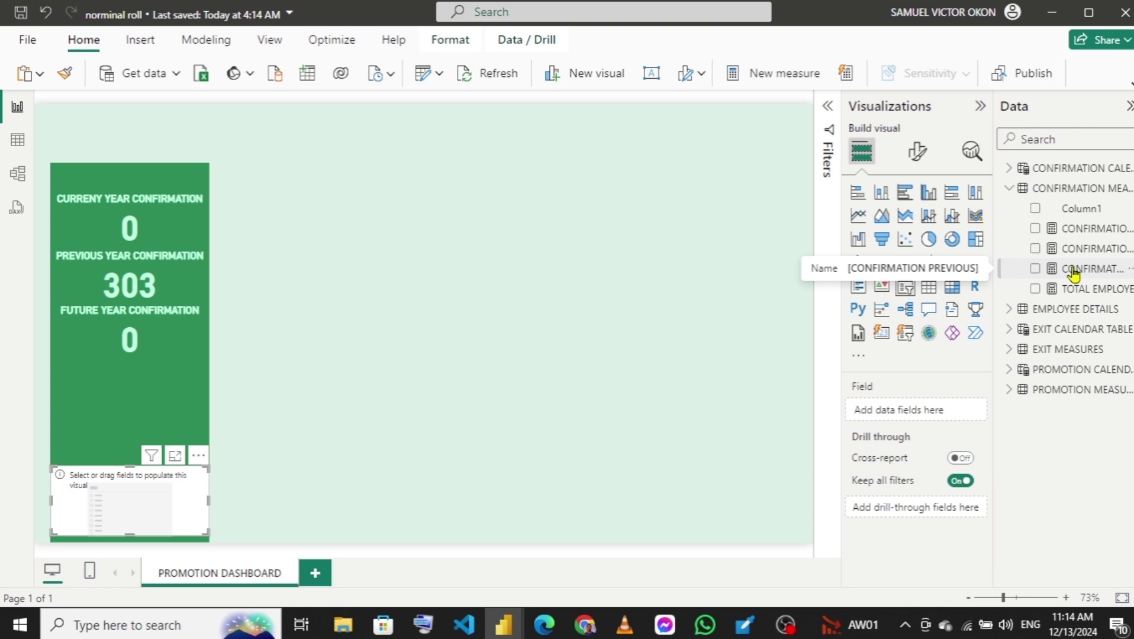
{"action": "left_click", "coordinate": [1009, 187]}
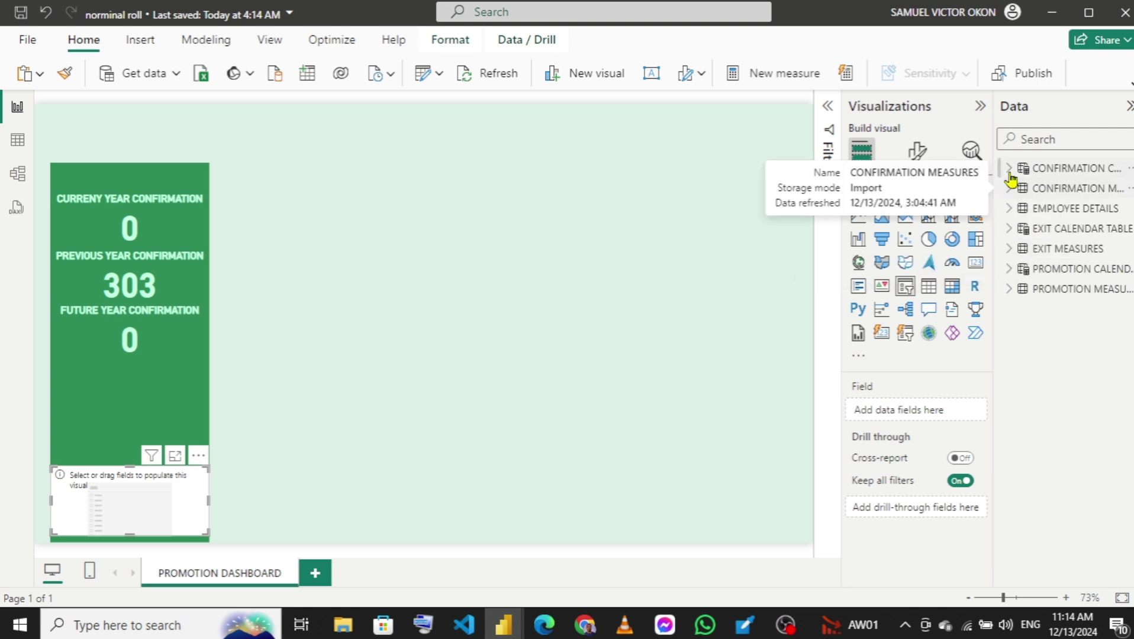
{"action": "left_click", "coordinate": [1009, 171]}
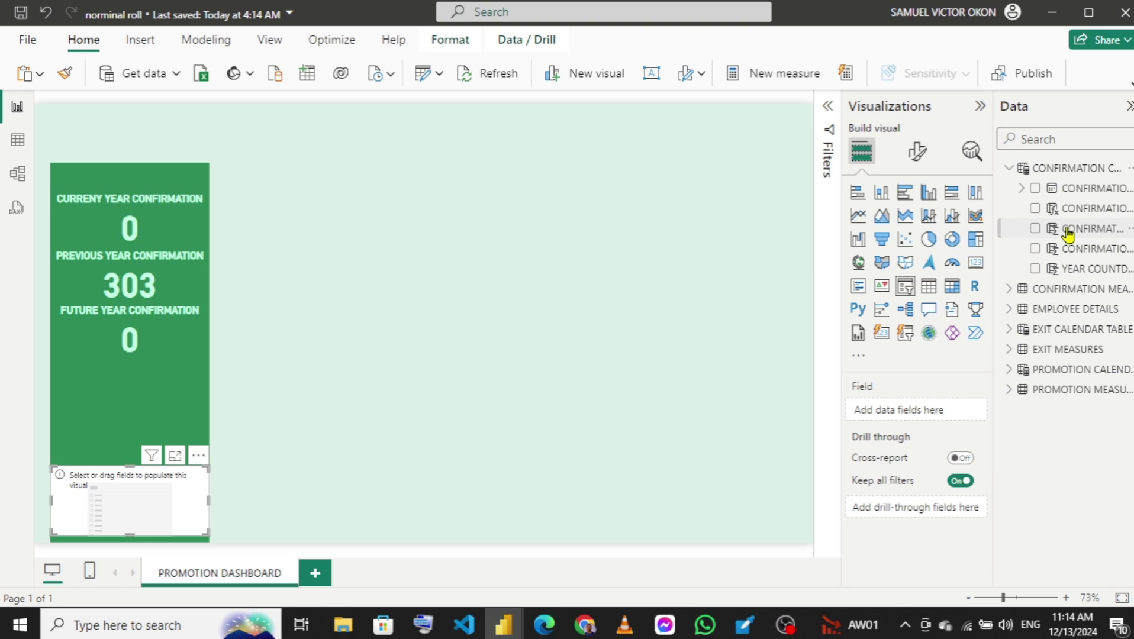
{"action": "left_click", "coordinate": [1035, 230]}
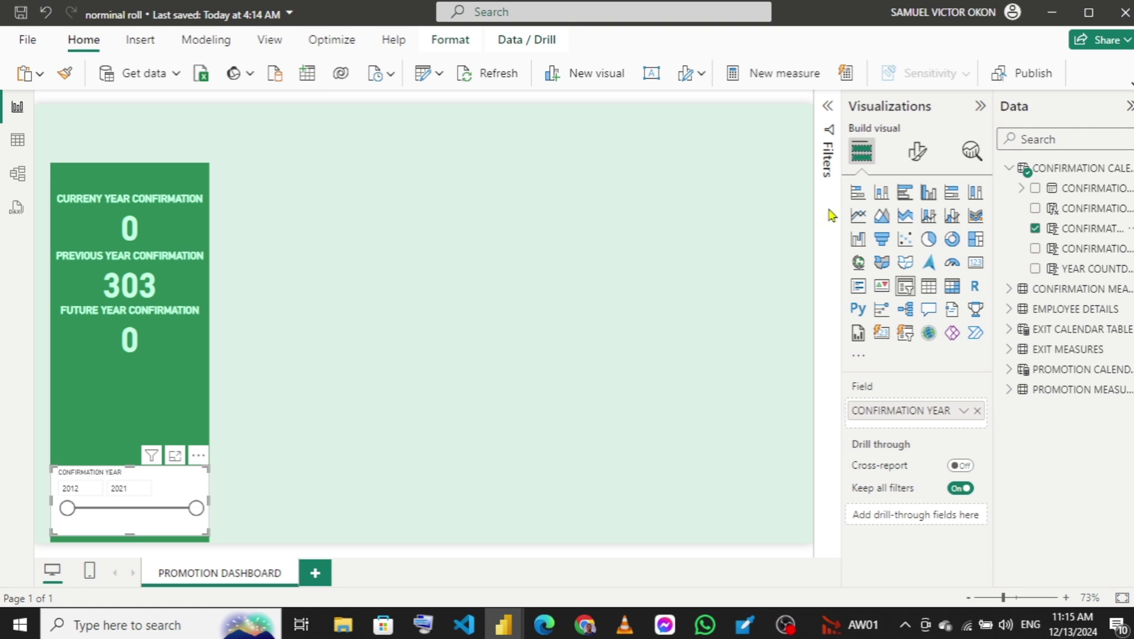
- Set the slicer style to Dropdown and turn off its slicer header
{"action": "left_click", "coordinate": [916, 155]}
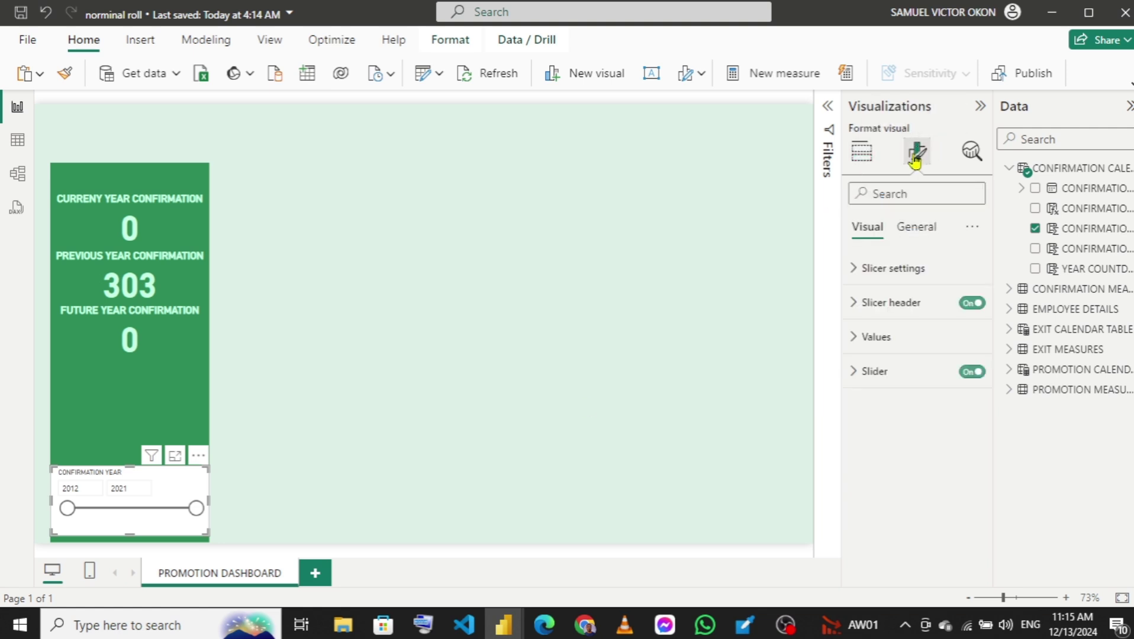
{"action": "left_click", "coordinate": [859, 271]}
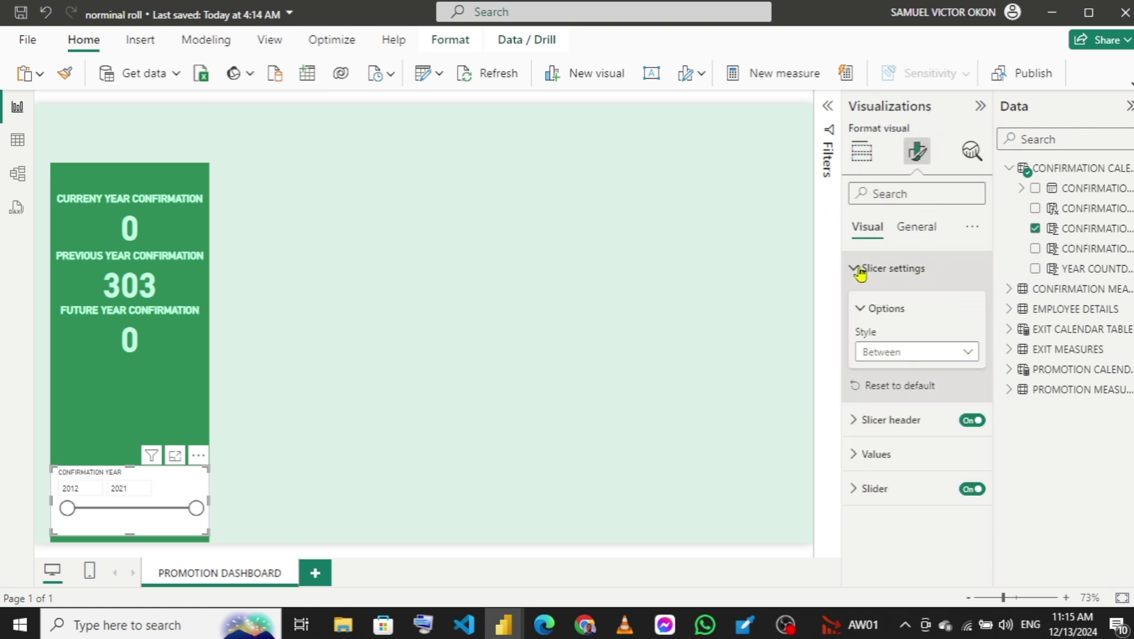
{"action": "left_click", "coordinate": [899, 353]}
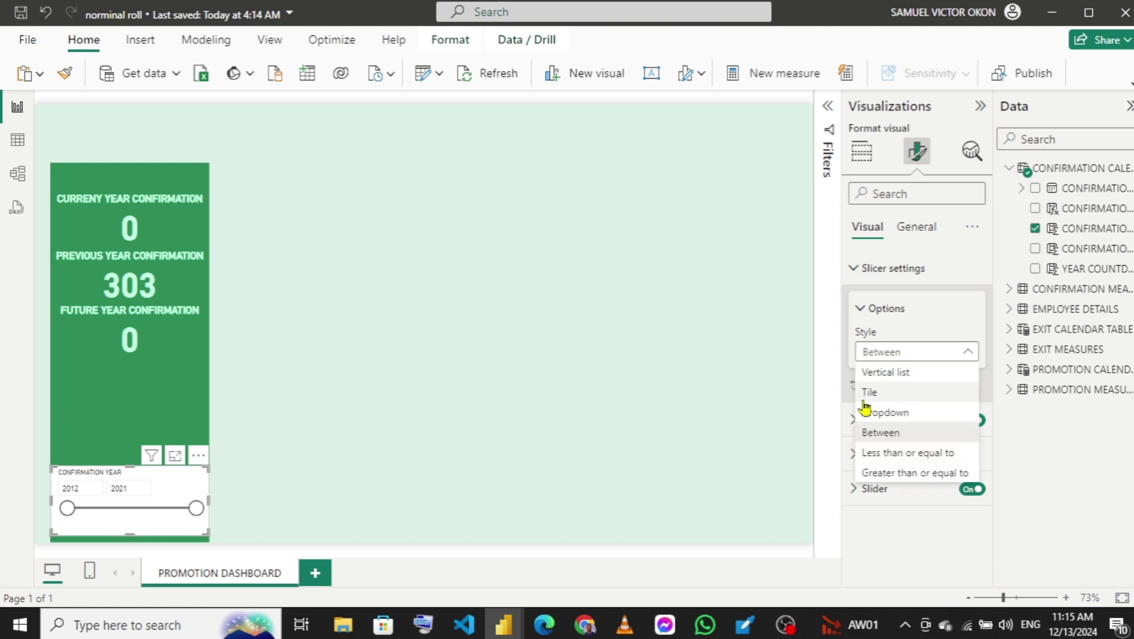
{"action": "left_click", "coordinate": [890, 414]}
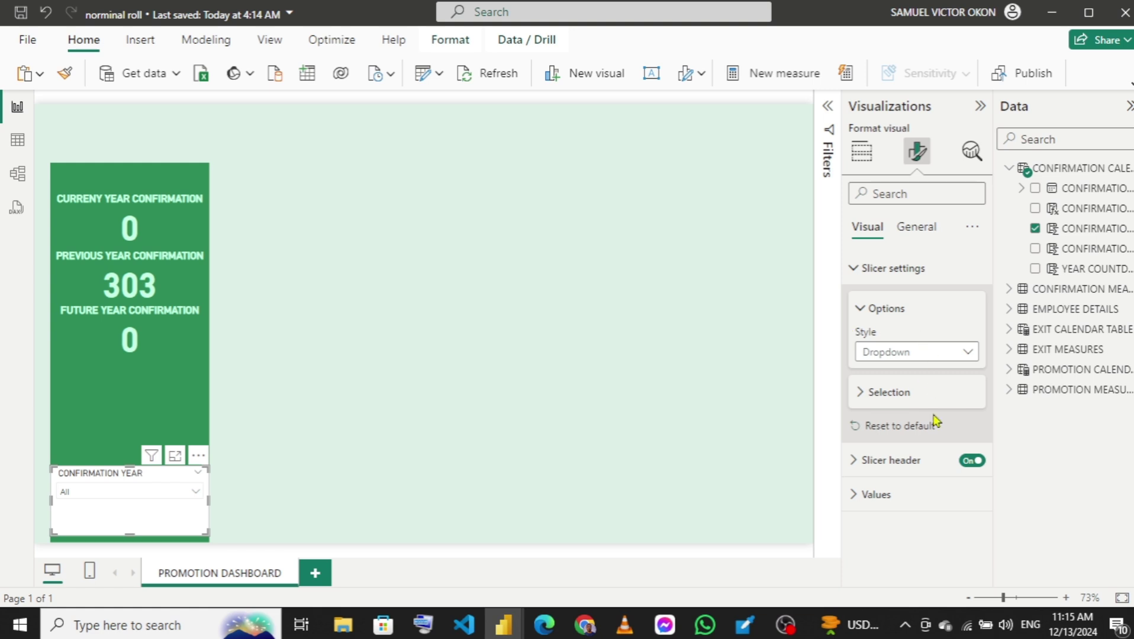
{"action": "left_click", "coordinate": [970, 461]}
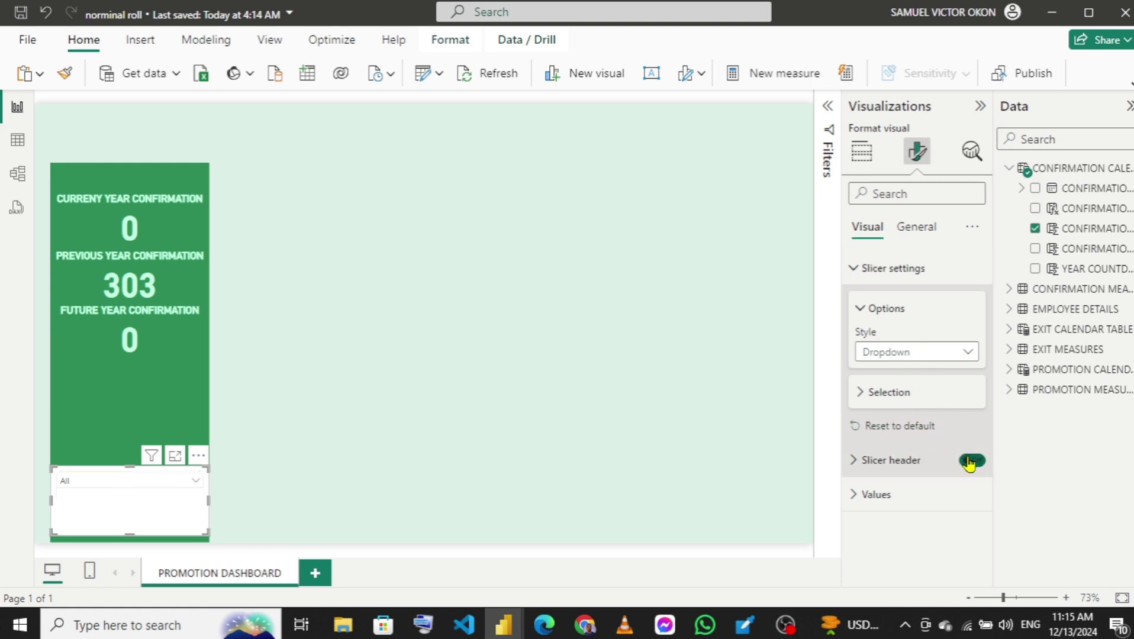
{"action": "left_click", "coordinate": [856, 275]}
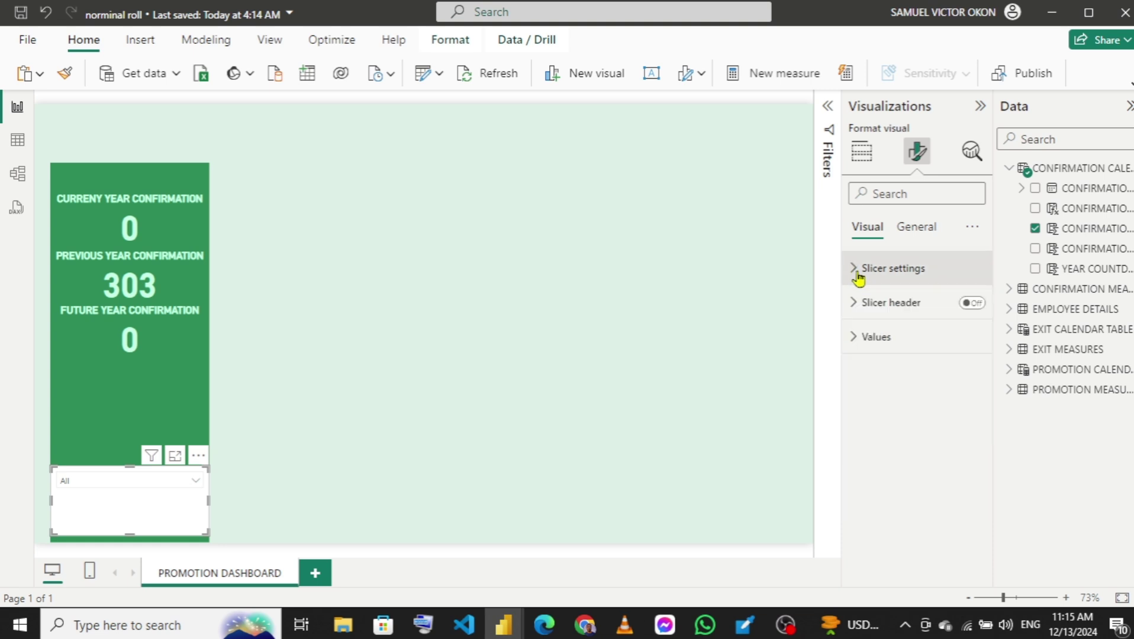
- Turn on the slicer's title and set its text to CONFIRMATION YEAR
{"action": "left_click", "coordinate": [914, 230]}
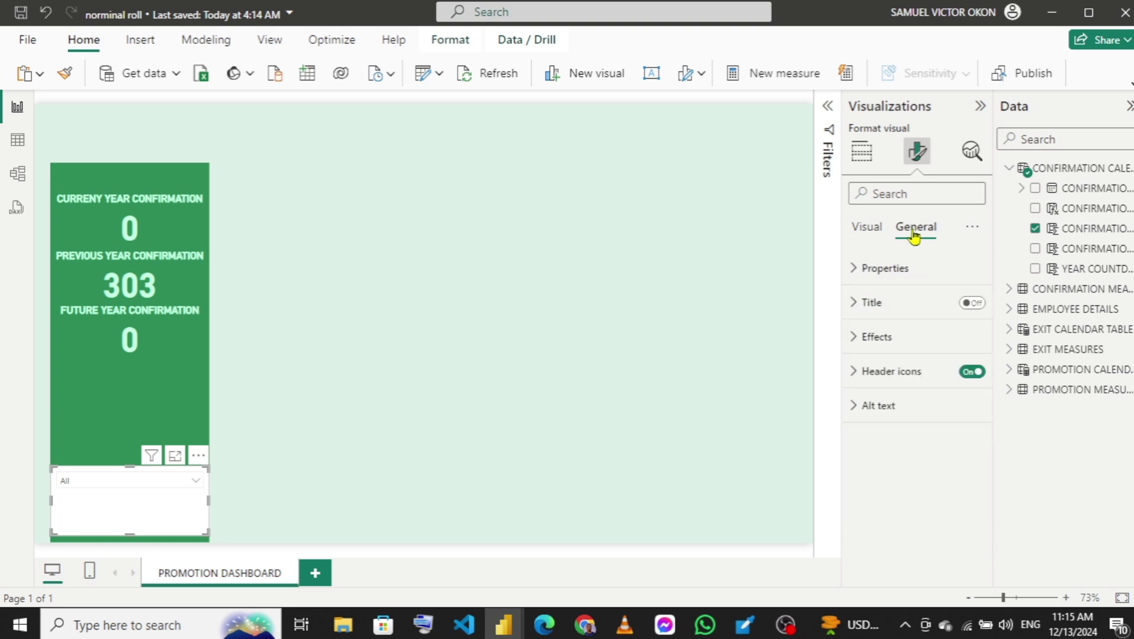
{"action": "left_click", "coordinate": [972, 304]}
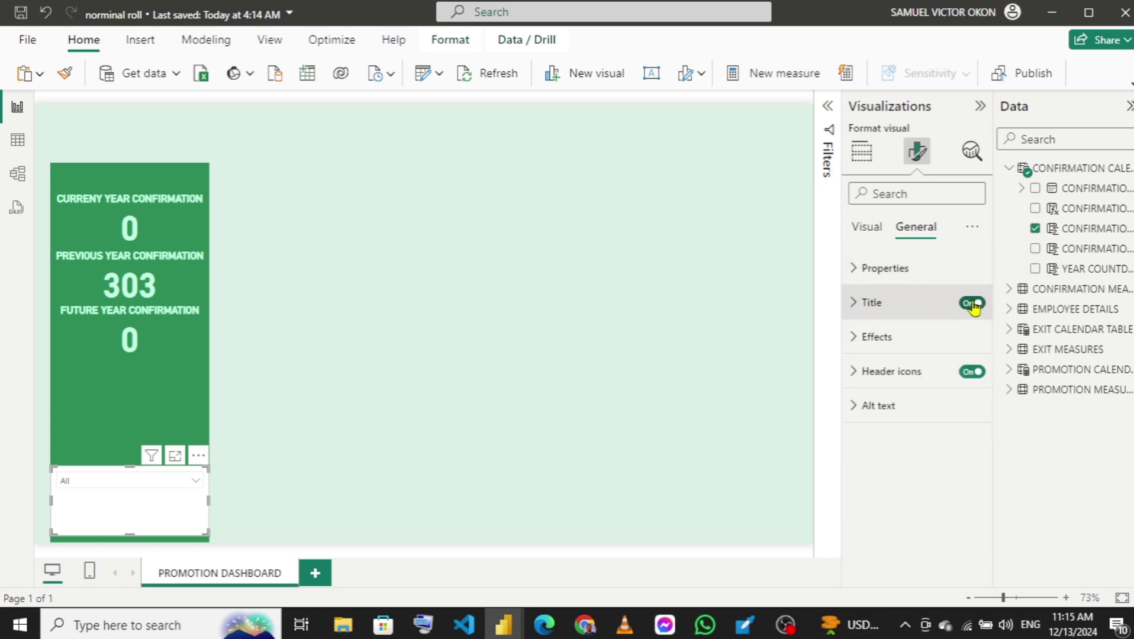
{"action": "left_click", "coordinate": [856, 304]}
{"action": "left_click", "coordinate": [882, 385]}
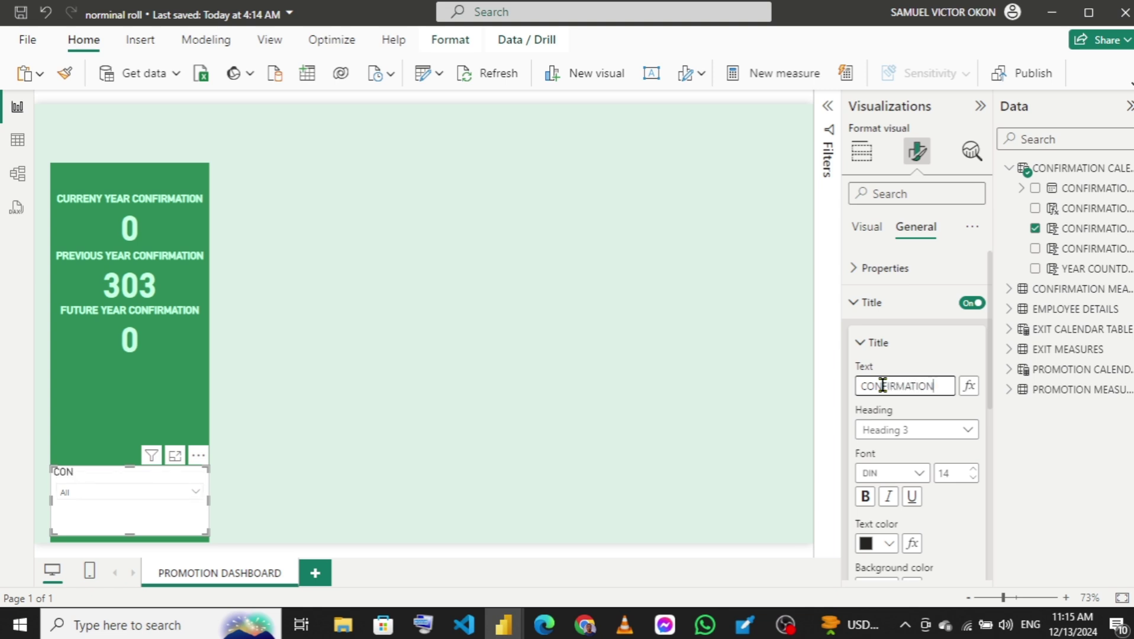
{"action": "type", "text": "AR"}
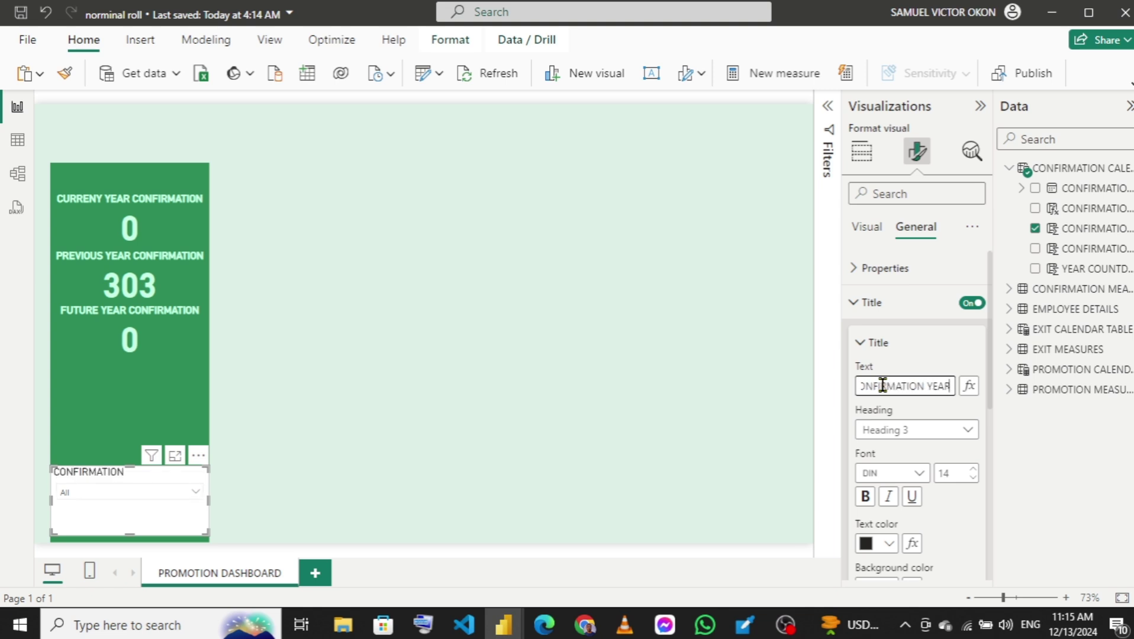
- Format the slicer title as bold, light mint green and horizontally centered
{"action": "left_click", "coordinate": [865, 496]}
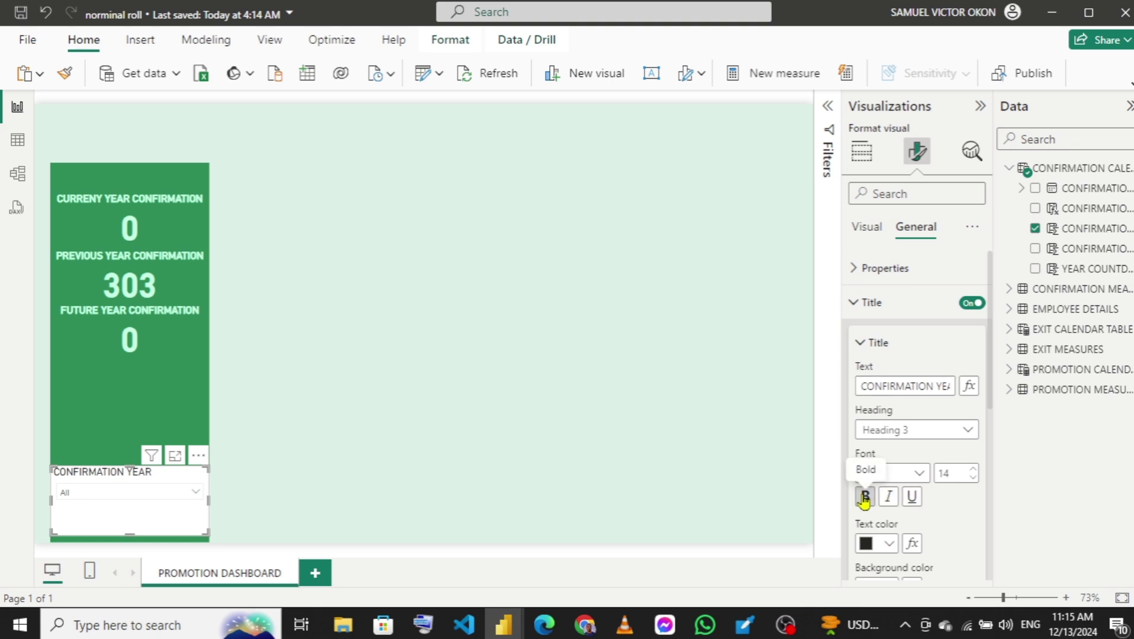
{"action": "left_click", "coordinate": [878, 543]}
{"action": "left_click", "coordinate": [877, 472]}
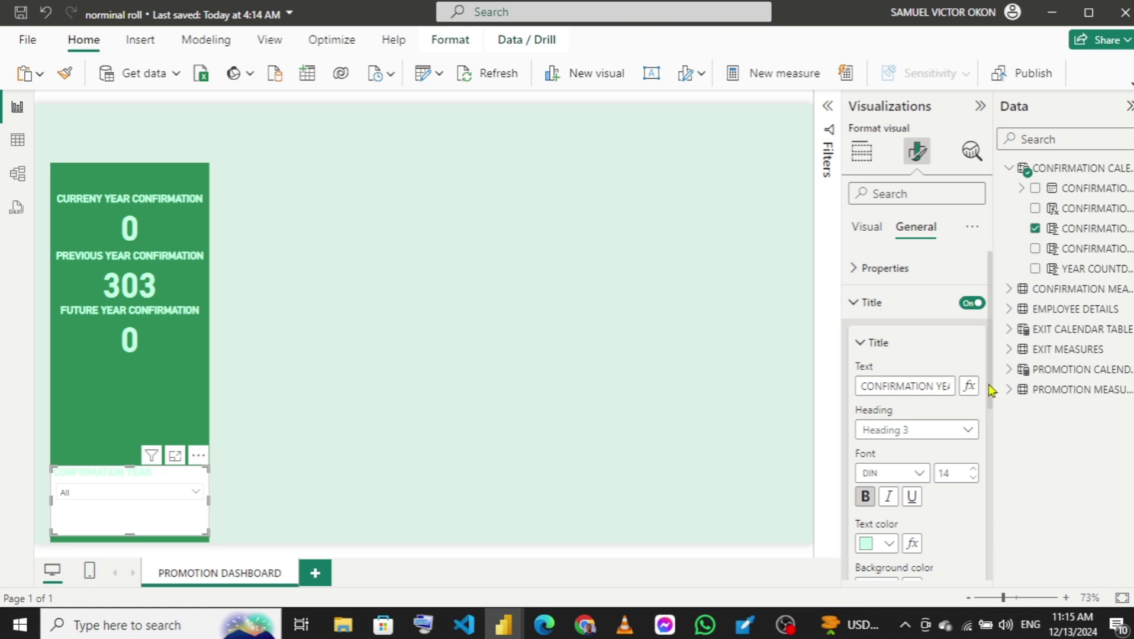
{"action": "left_click_drag", "start_coordinate": [990, 395], "coordinate": [987, 457]}
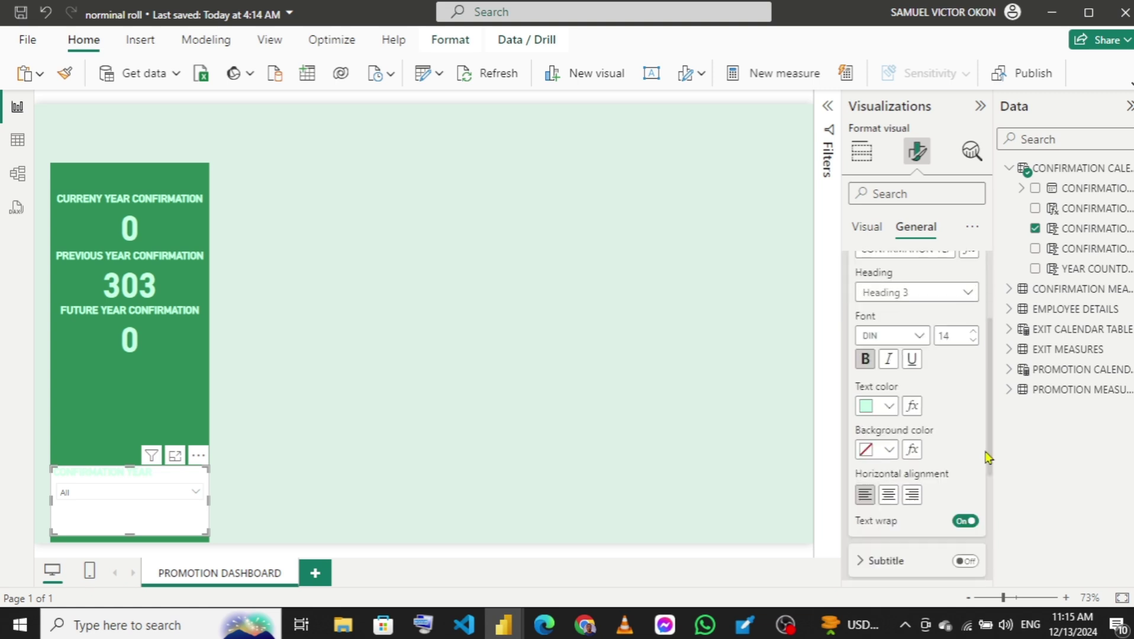
{"action": "left_click", "coordinate": [887, 497]}
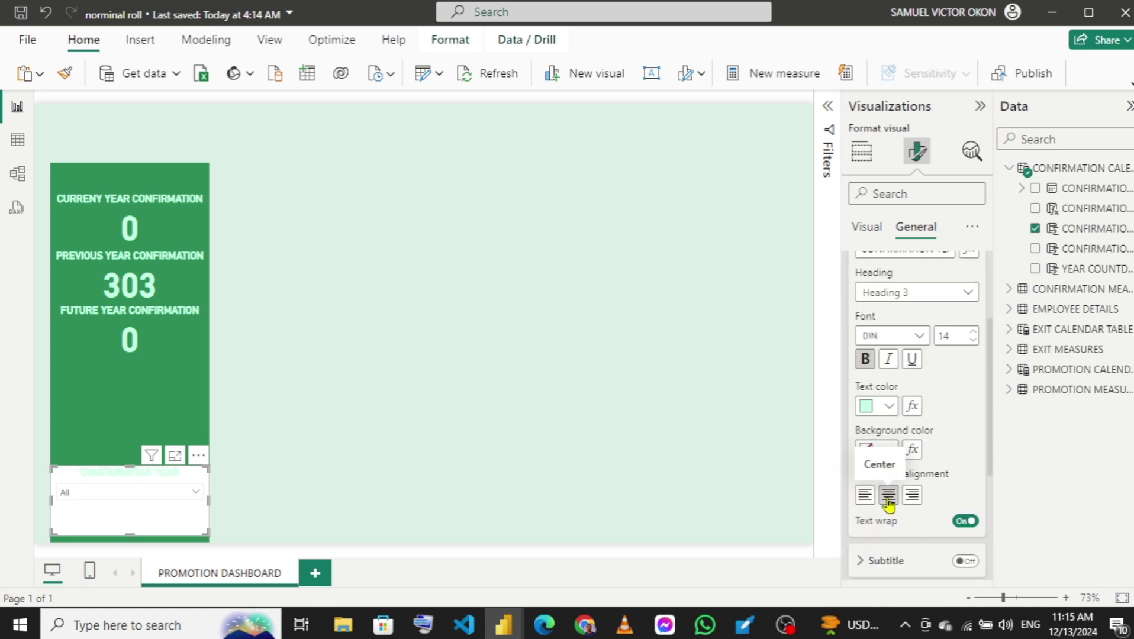
- Try a dark blue background on the slicer title and reset it to No Fill
{"action": "left_click", "coordinate": [898, 451]}
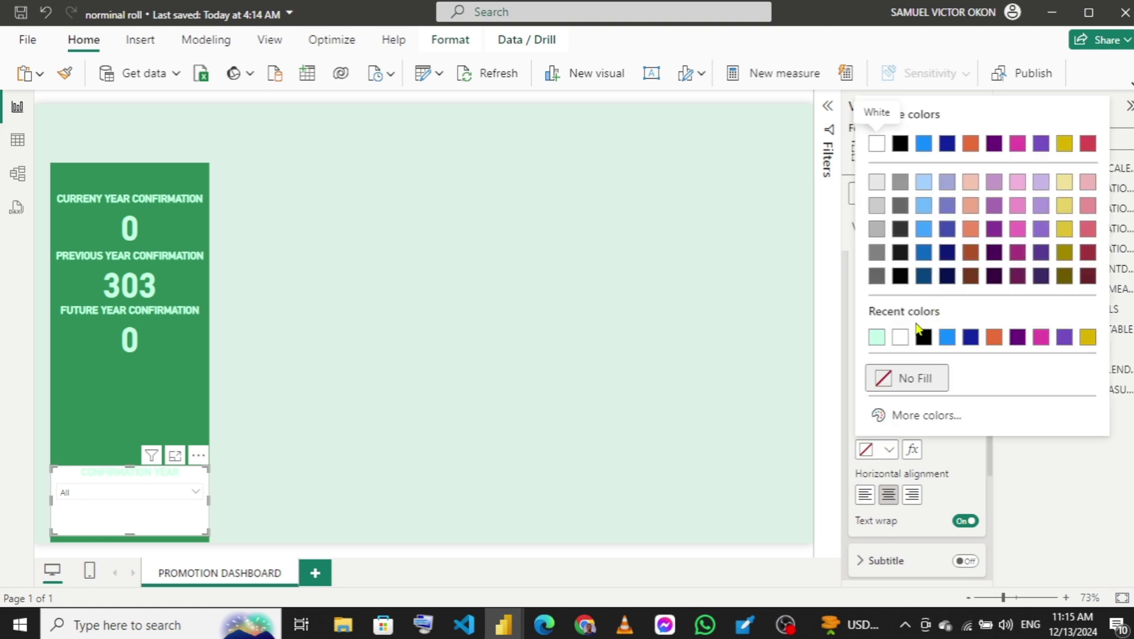
{"action": "left_click", "coordinate": [971, 337]}
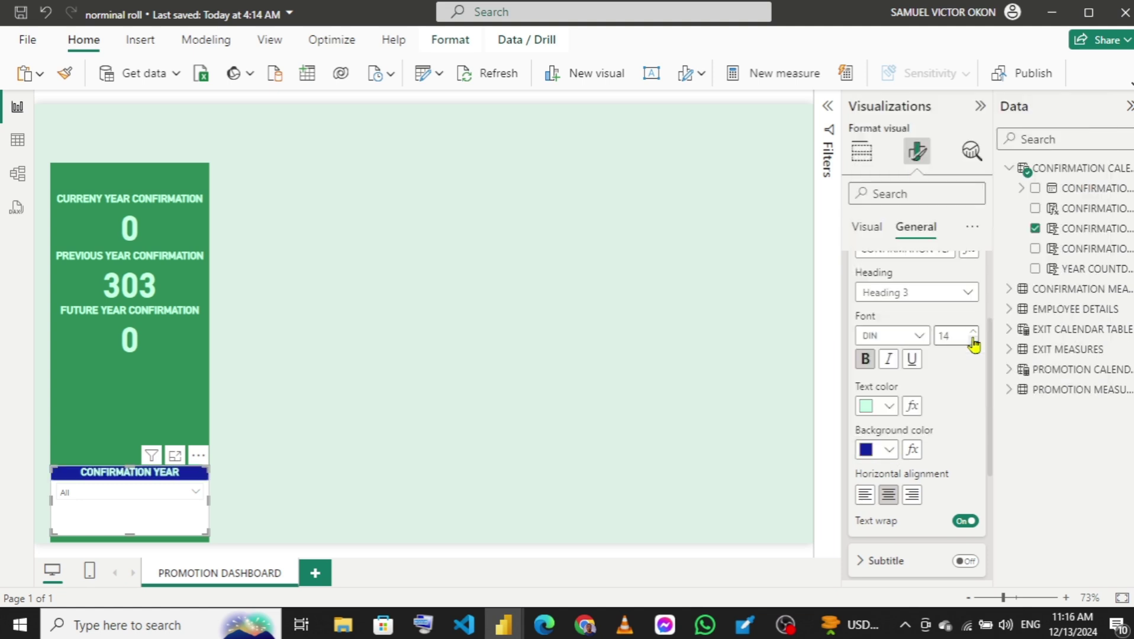
{"action": "left_click", "coordinate": [889, 451]}
{"action": "left_click", "coordinate": [902, 376]}
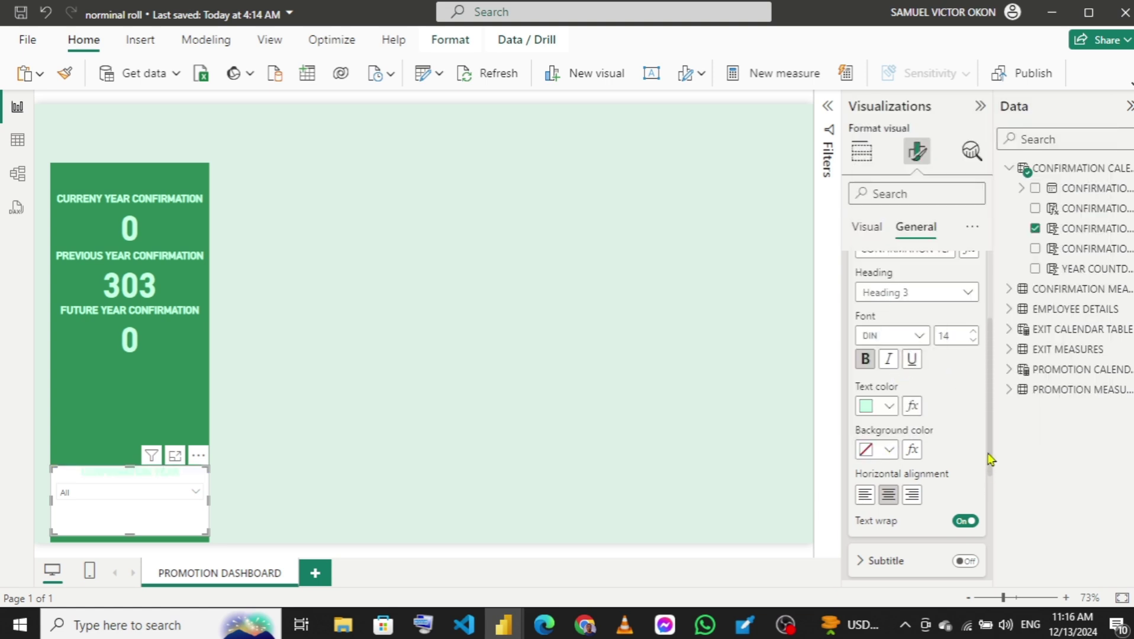
- Turn off the slicer's background in its effects settings
{"action": "left_click_drag", "start_coordinate": [990, 460], "coordinate": [987, 356]}
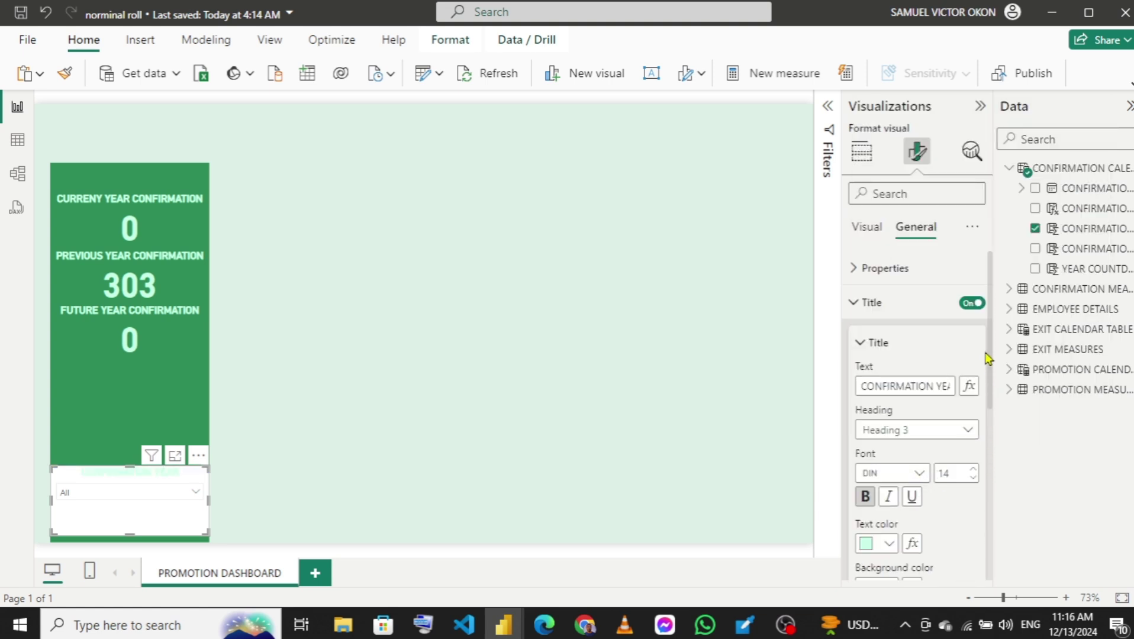
{"action": "left_click", "coordinate": [857, 316]}
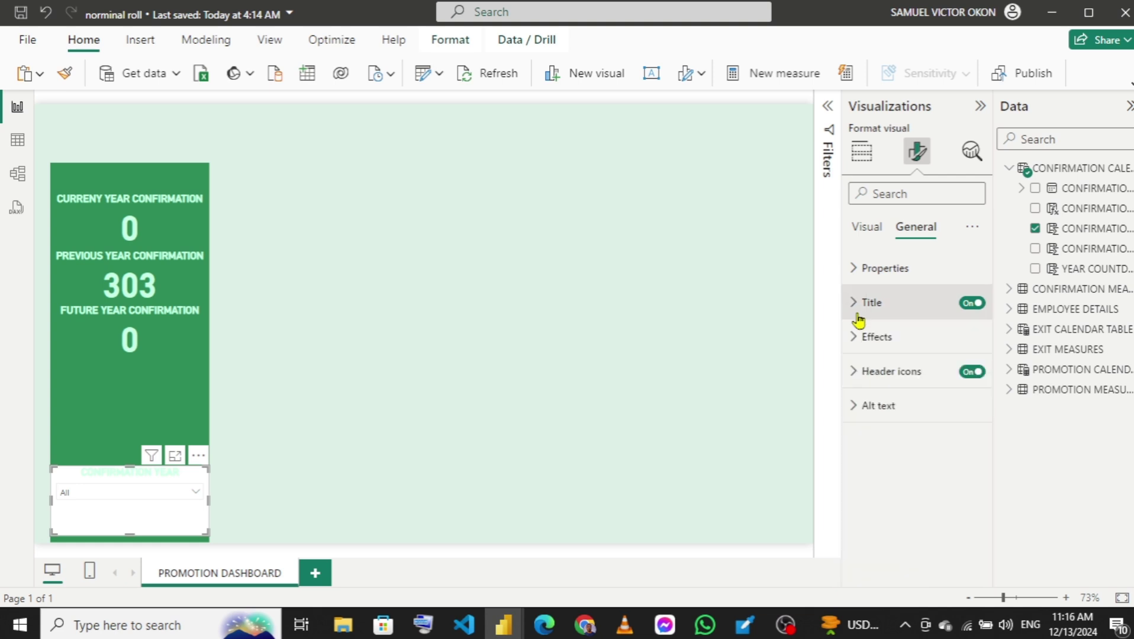
{"action": "left_click", "coordinate": [853, 349]}
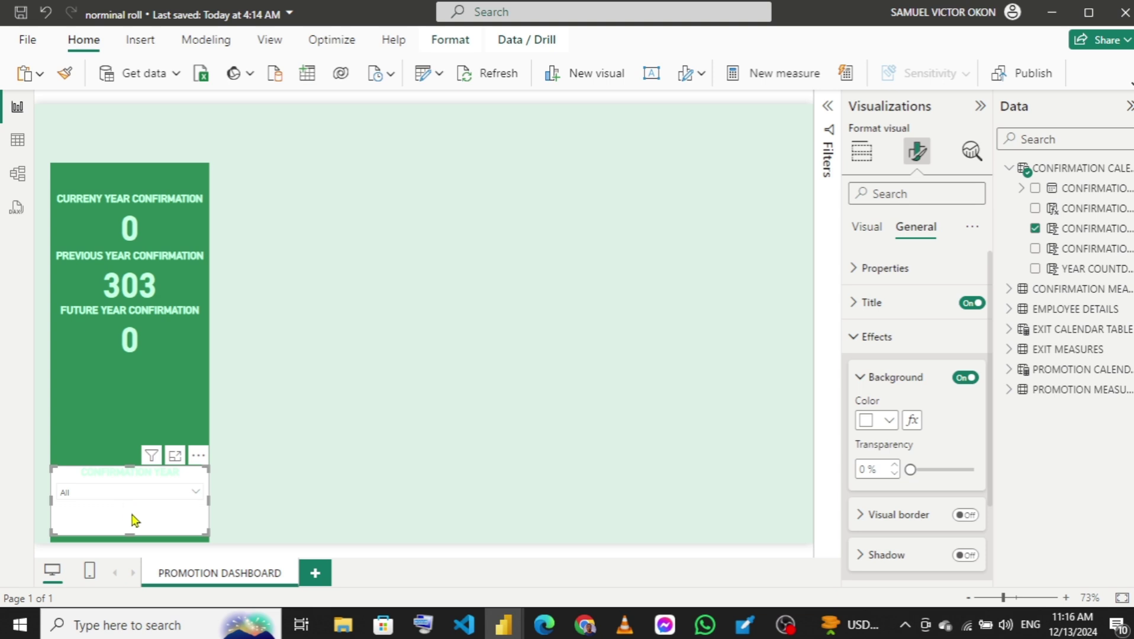
{"action": "left_click", "coordinate": [964, 378]}
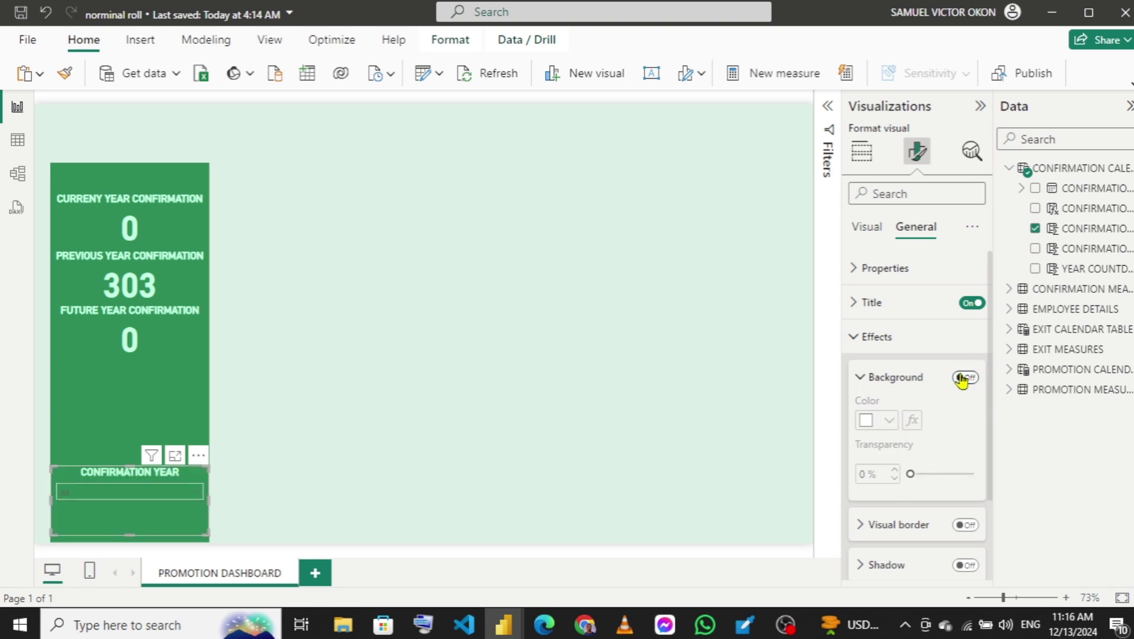
{"action": "left_click", "coordinate": [870, 338]}
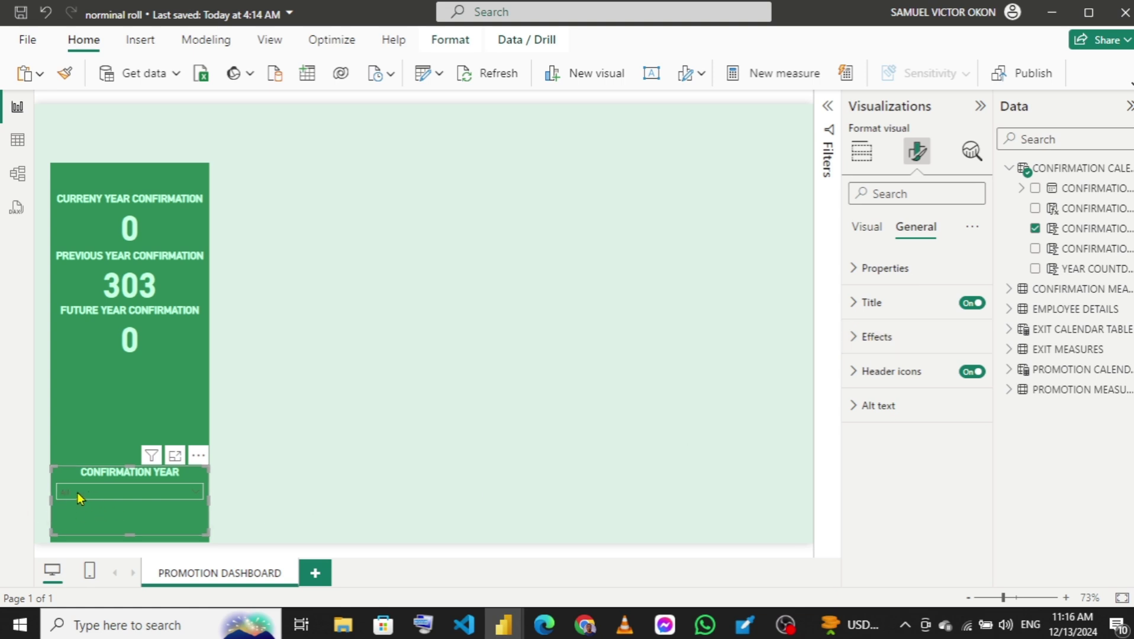
- Set the font color of the slicer's values to light mint green
{"action": "left_click", "coordinate": [868, 229]}
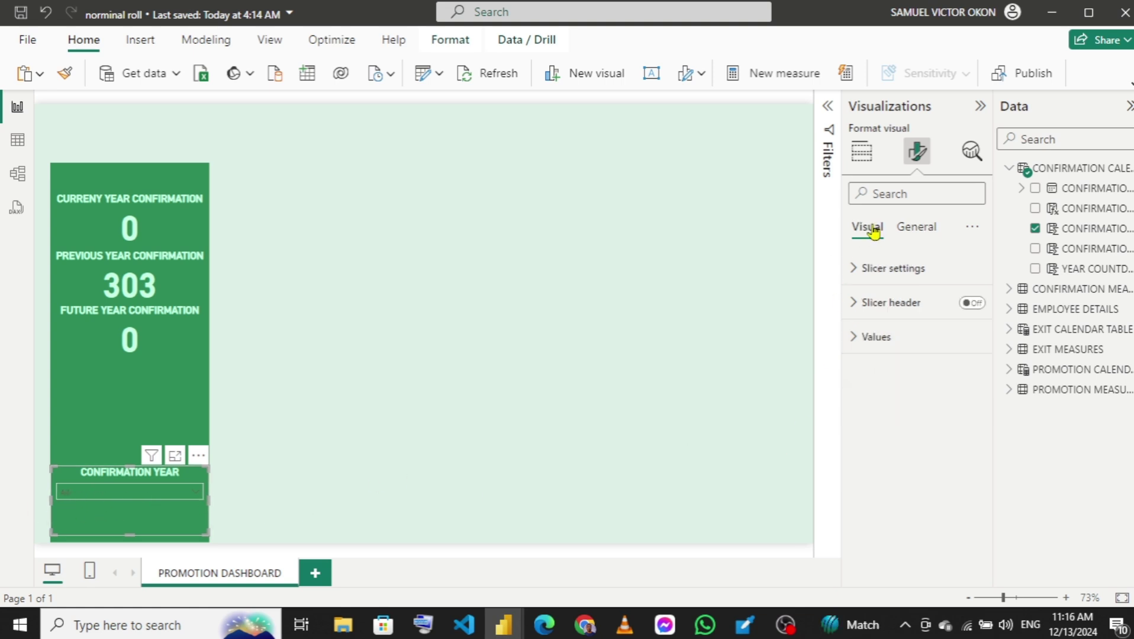
{"action": "left_click", "coordinate": [853, 338]}
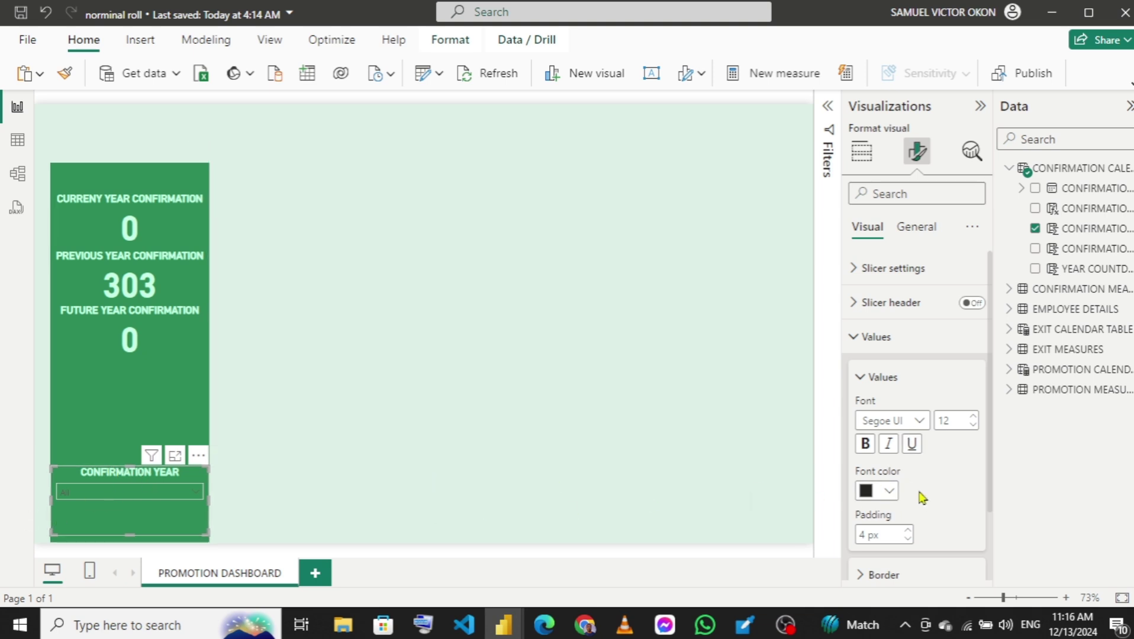
{"action": "left_click", "coordinate": [890, 491]}
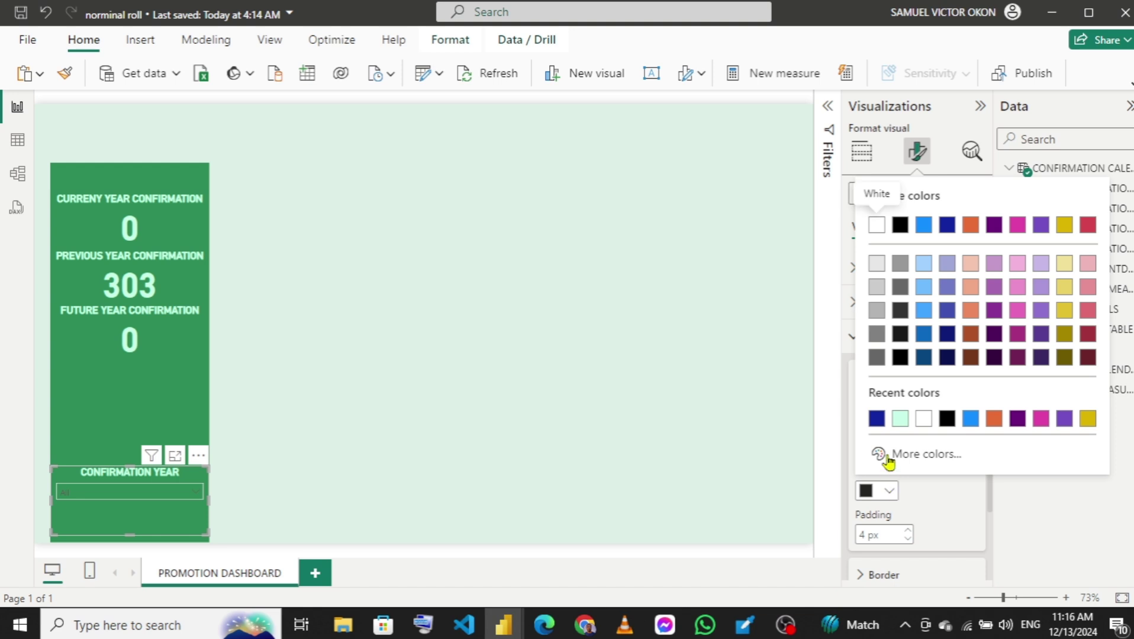
{"action": "left_click", "coordinate": [899, 419]}
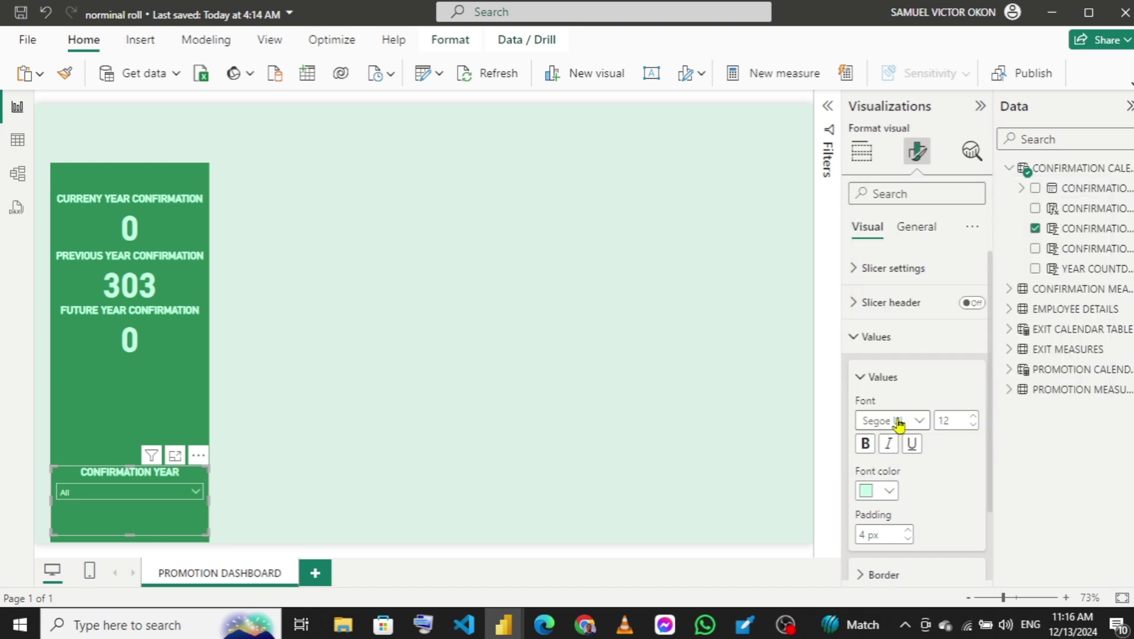
{"action": "left_click", "coordinate": [853, 337]}
{"action": "left_click", "coordinate": [853, 340]}
{"action": "left_click", "coordinate": [853, 342]}
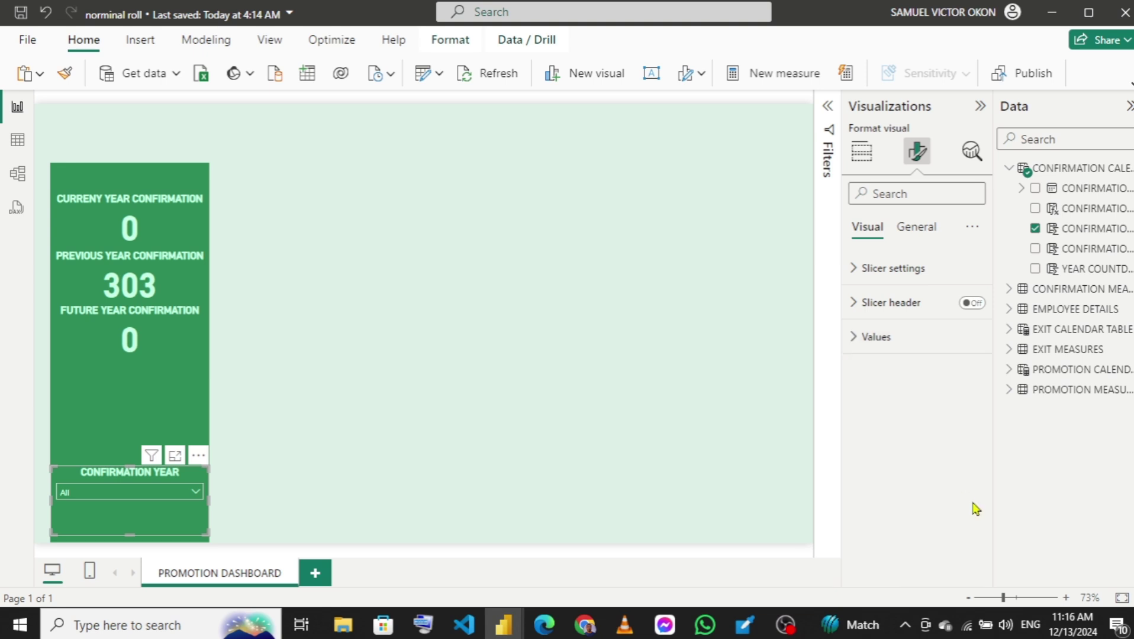
- Open the background color settings for the slicer's values and check the background of its expanded dropdown list
{"action": "left_click", "coordinate": [856, 339]}
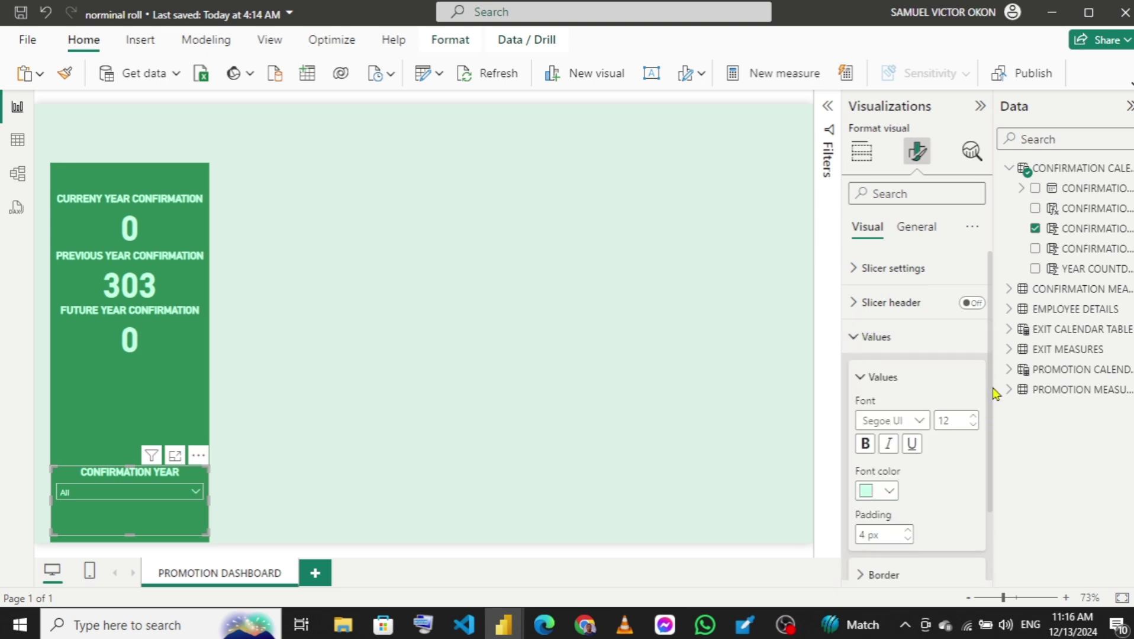
{"action": "scroll", "coordinate": [987, 438], "scroll_direction": "down", "scroll_amount": 3}
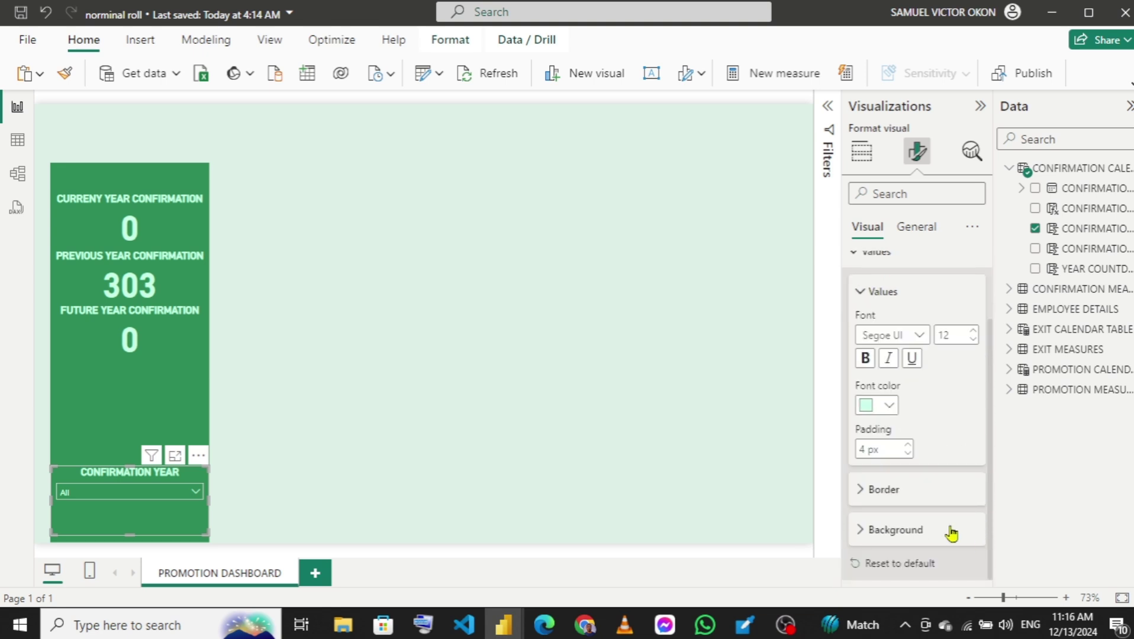
{"action": "left_click", "coordinate": [867, 530]}
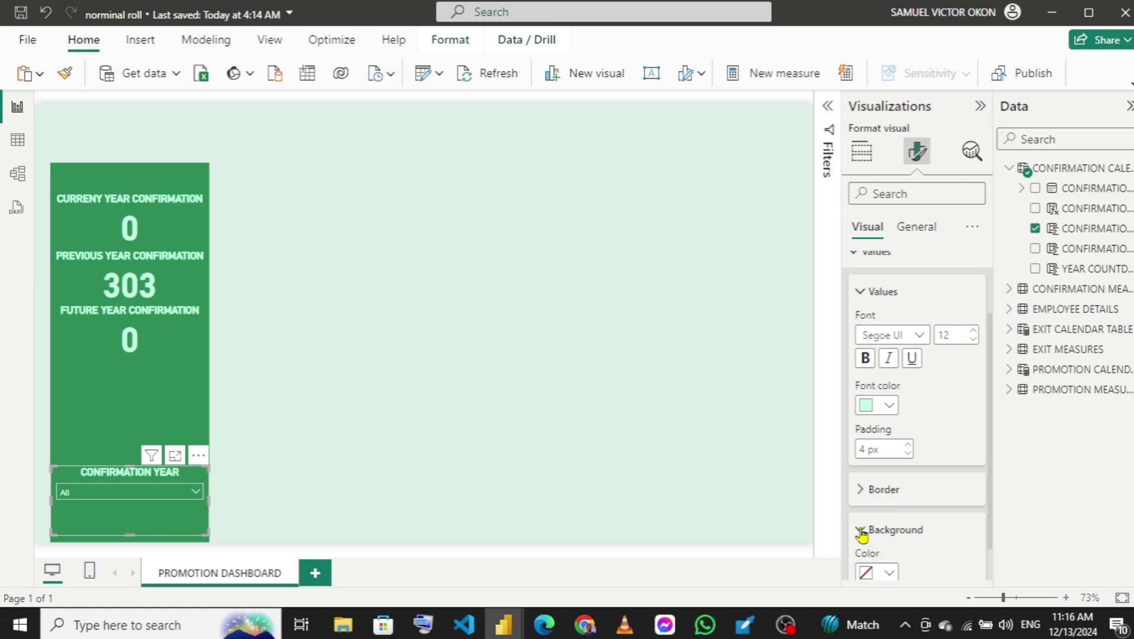
{"action": "scroll", "coordinate": [994, 439], "scroll_direction": "down", "scroll_amount": 2}
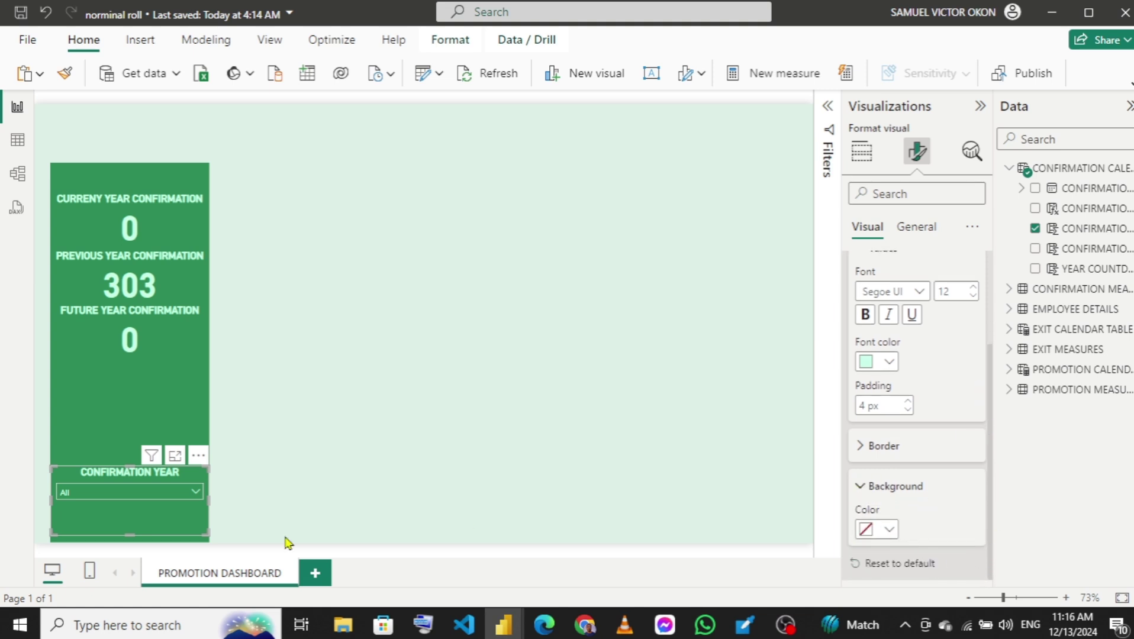
{"action": "left_click", "coordinate": [136, 497]}
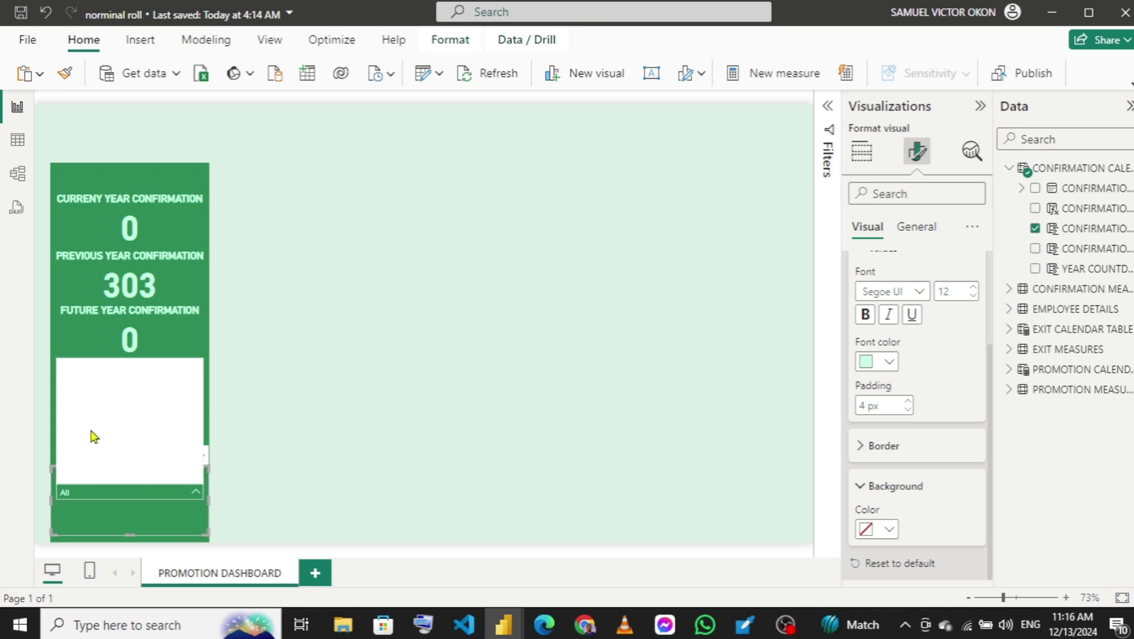
{"action": "left_click", "coordinate": [892, 529]}
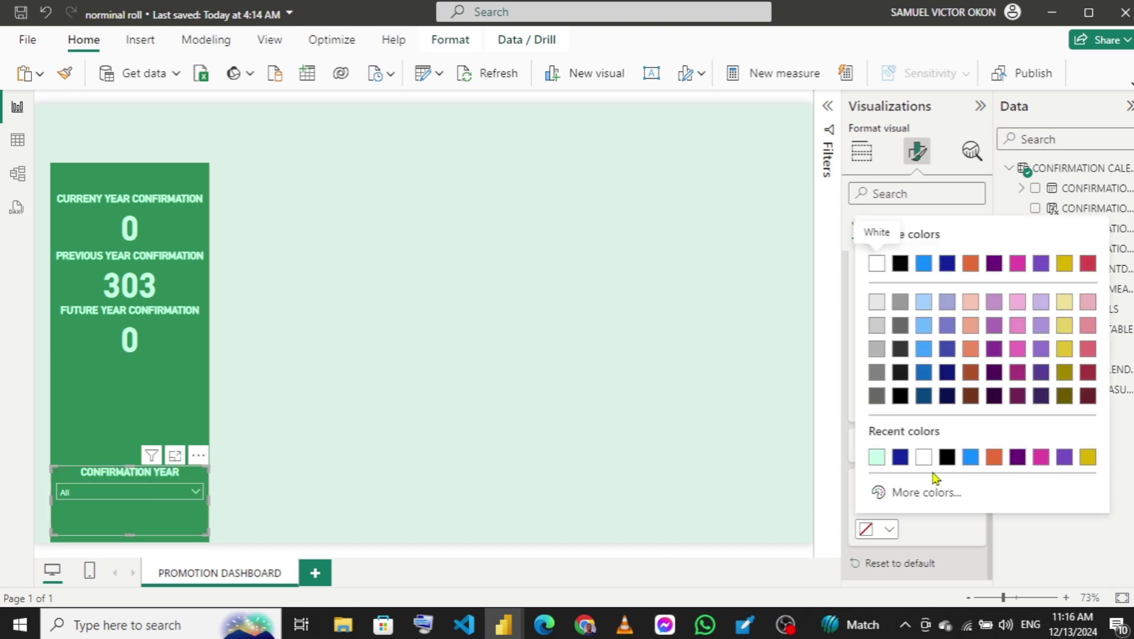
{"action": "key", "text": "Escape"}
- Sample the dashboard panel's green with the Color Picker utility and apply hex #2E8B57 as the background of the slicer's values
{"action": "left_click", "coordinate": [177, 391]}
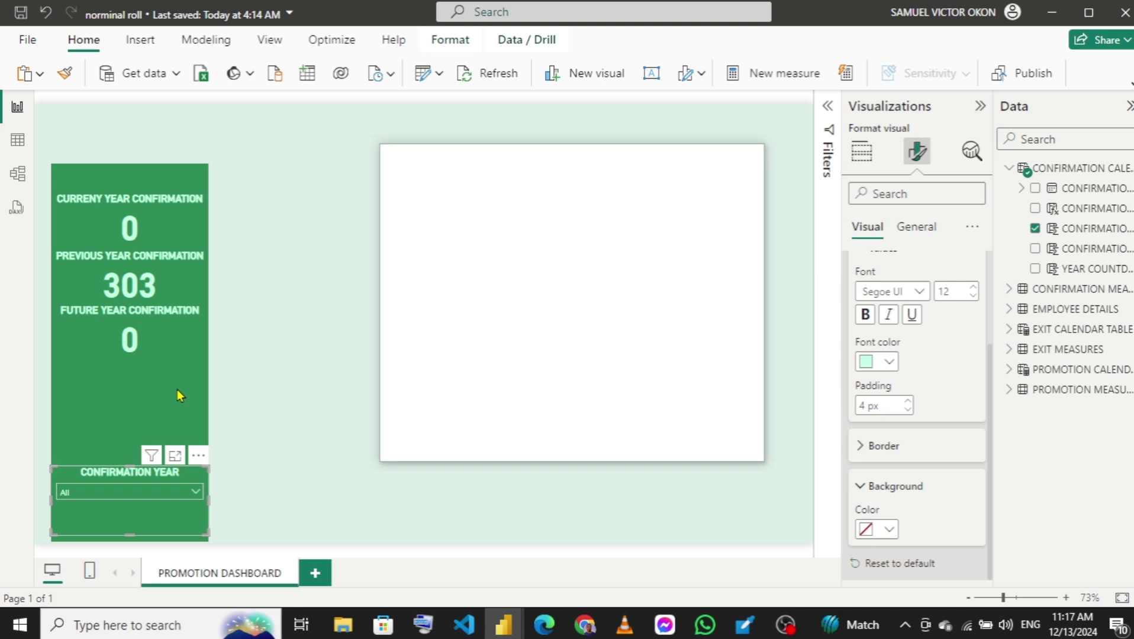
{"action": "left_click", "coordinate": [735, 258]}
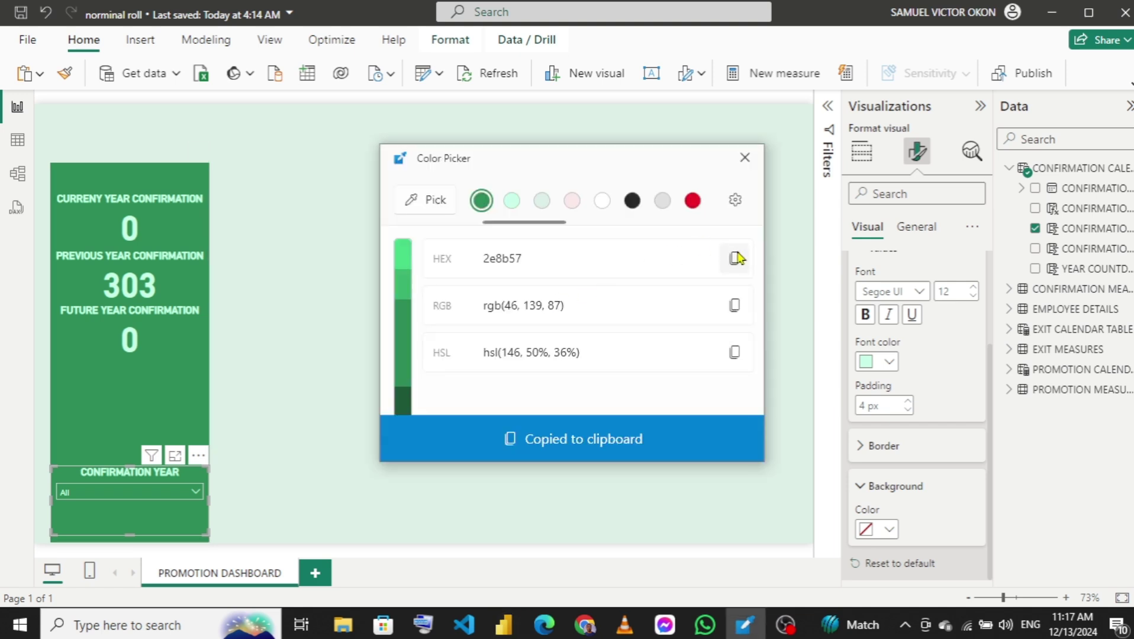
{"action": "left_click", "coordinate": [876, 529]}
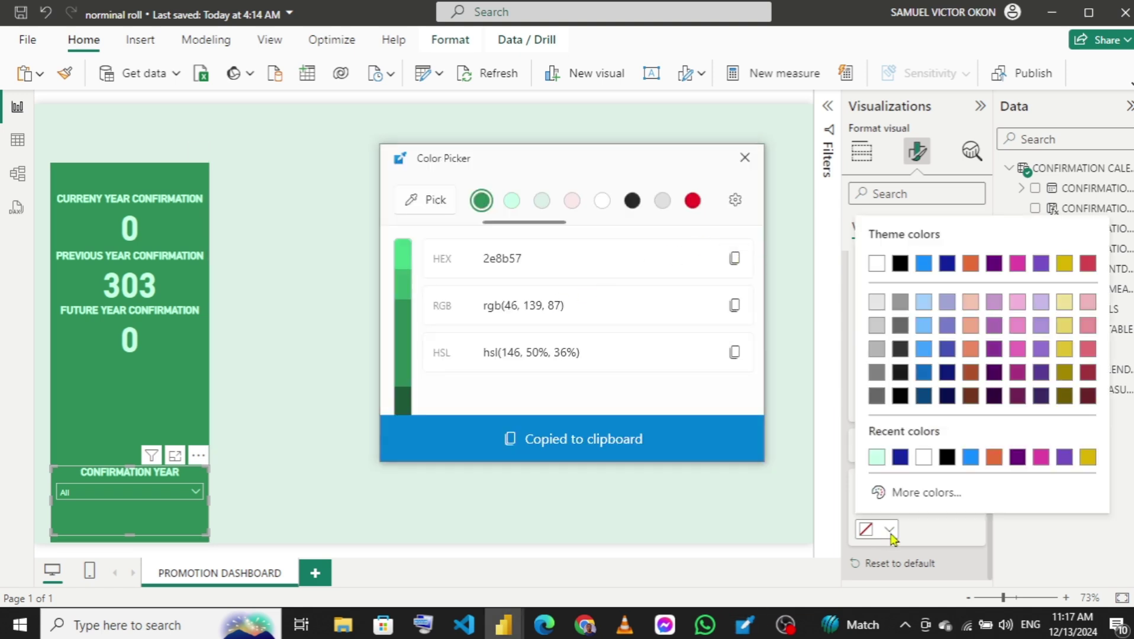
{"action": "left_click", "coordinate": [923, 493]}
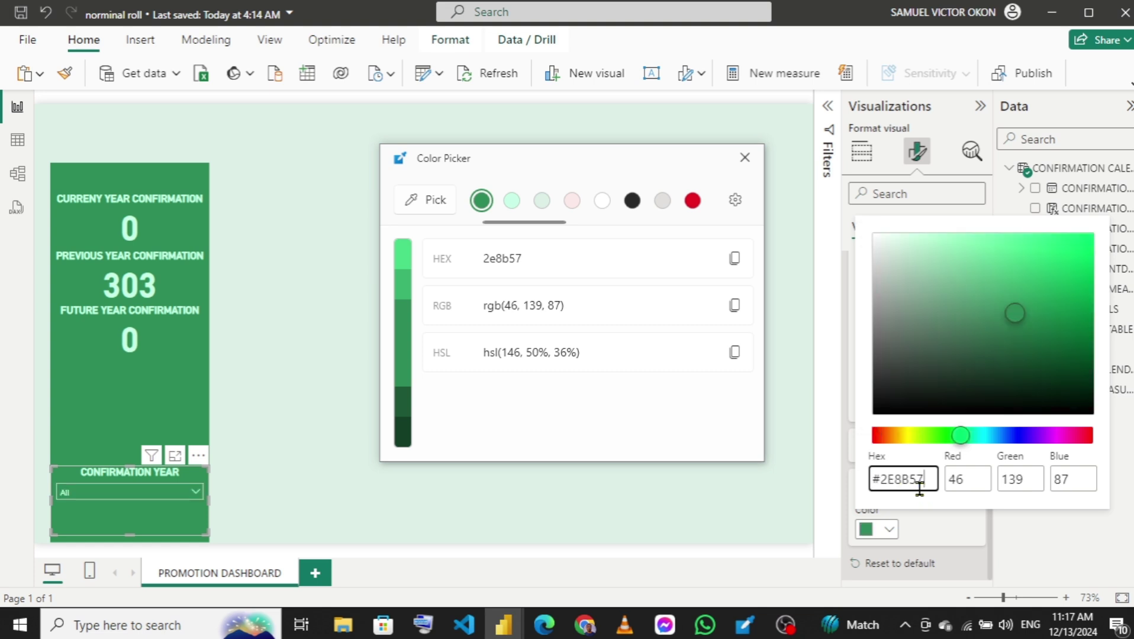
{"action": "left_click", "coordinate": [941, 543]}
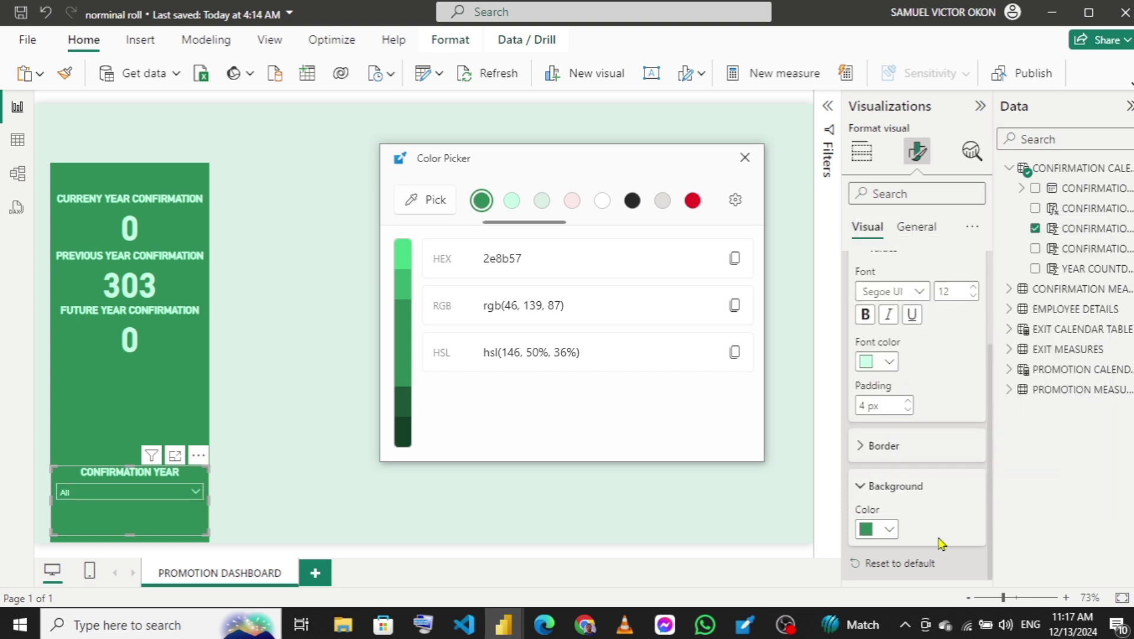
- Close the Color Picker utility and check the confirmation year slicer's expanded list of years
{"action": "left_click", "coordinate": [744, 157]}
{"action": "left_click", "coordinate": [139, 491]}
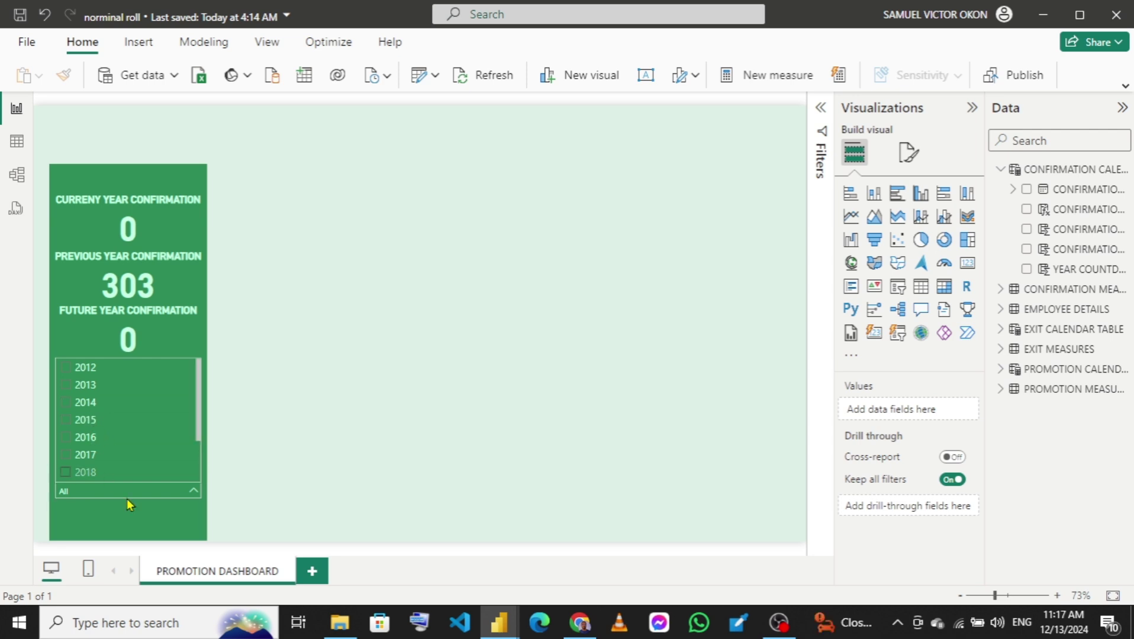
{"action": "left_click", "coordinate": [302, 472]}
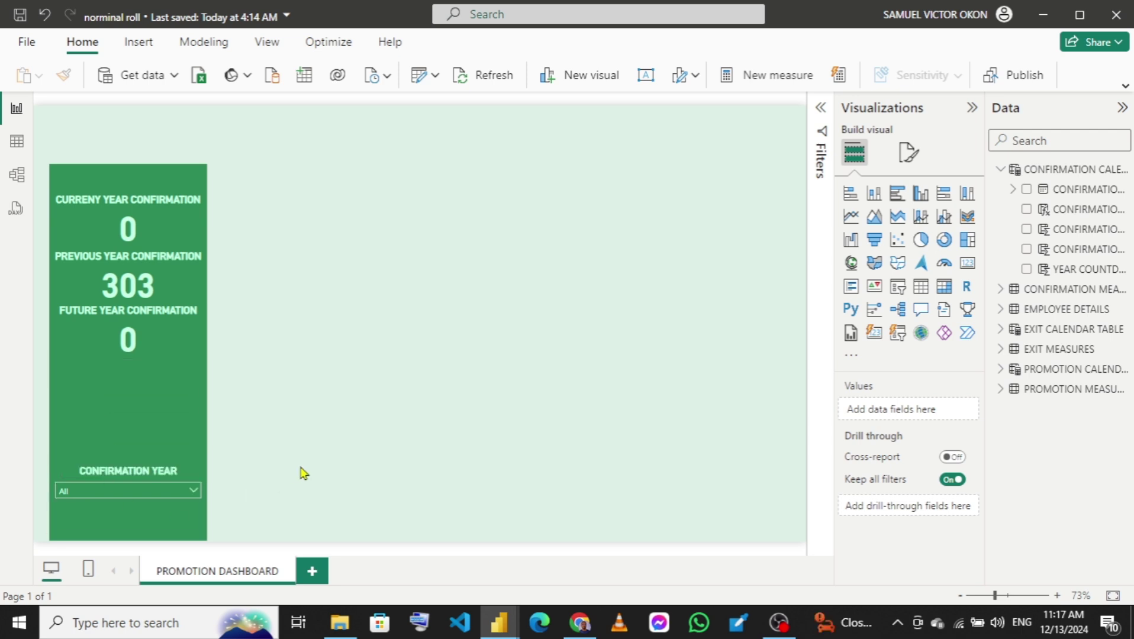